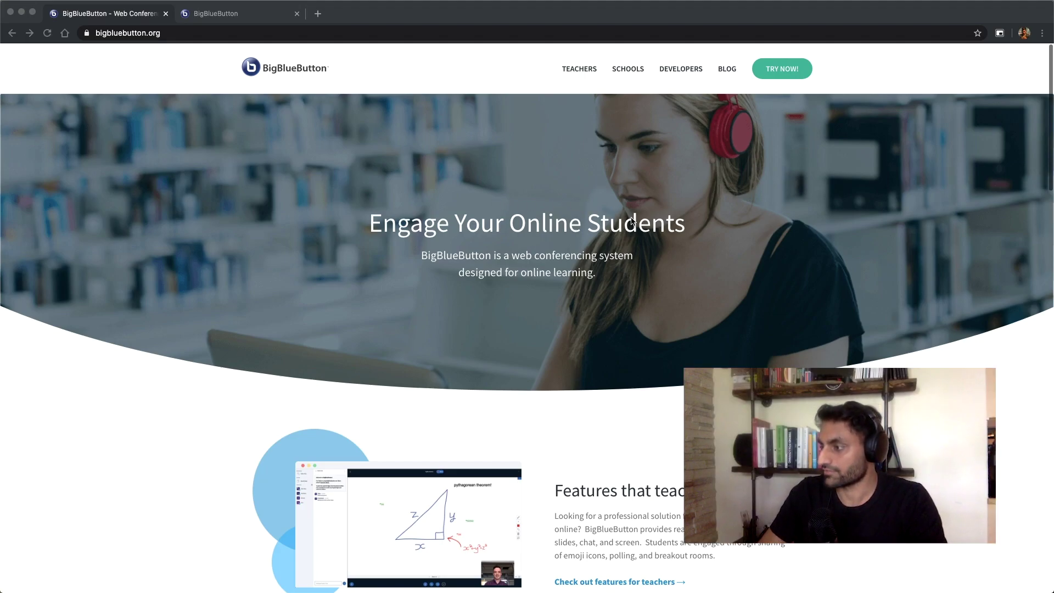
Scroll through the bigbluebutton.org homepage, then switch to the Techycasts' room tab
scroll(615, 247, down, 5)
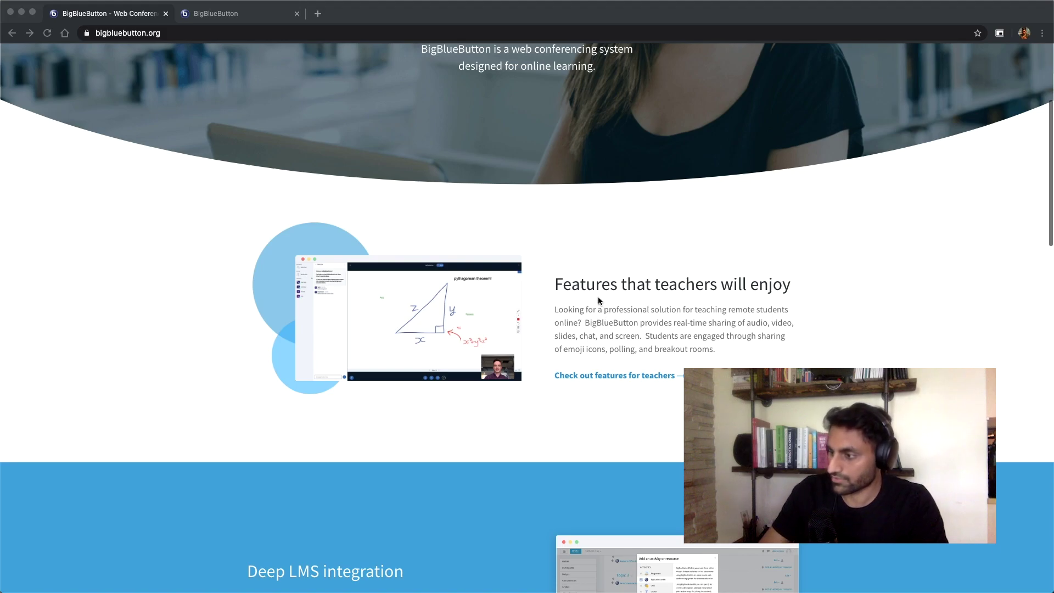
scroll(598, 330, down, 7)
scroll(598, 330, up, 11)
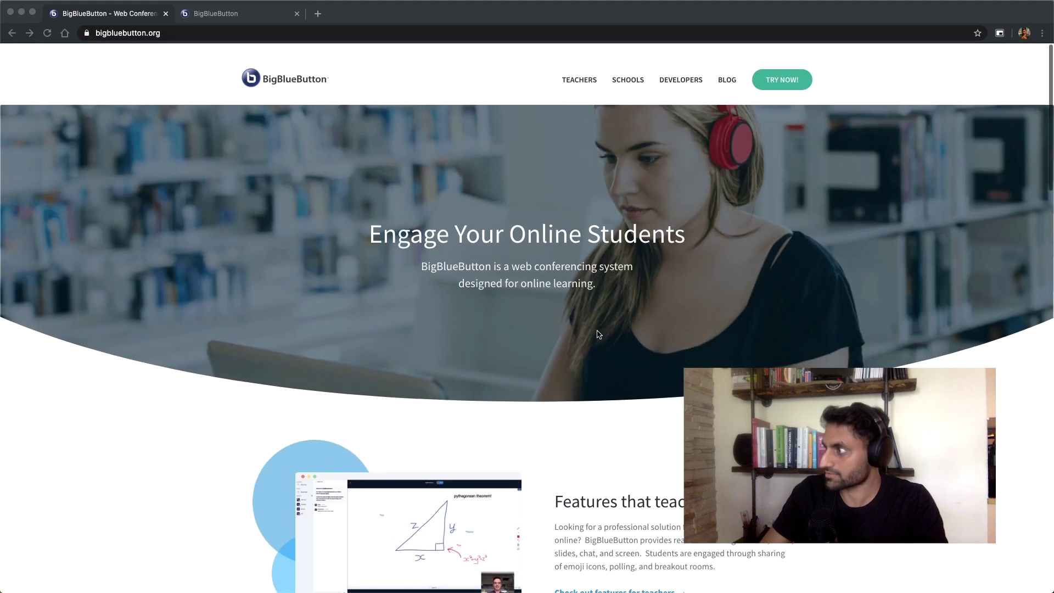
click(201, 12)
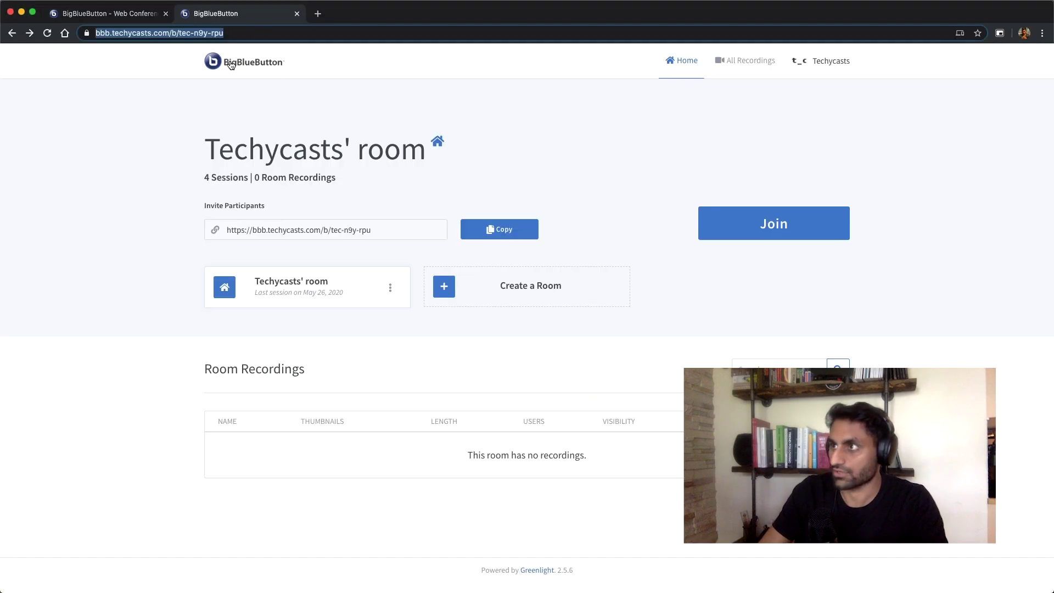
Join Techycasts' room with microphone audio after the echo test, and promote the other participant to moderator
click(126, 77)
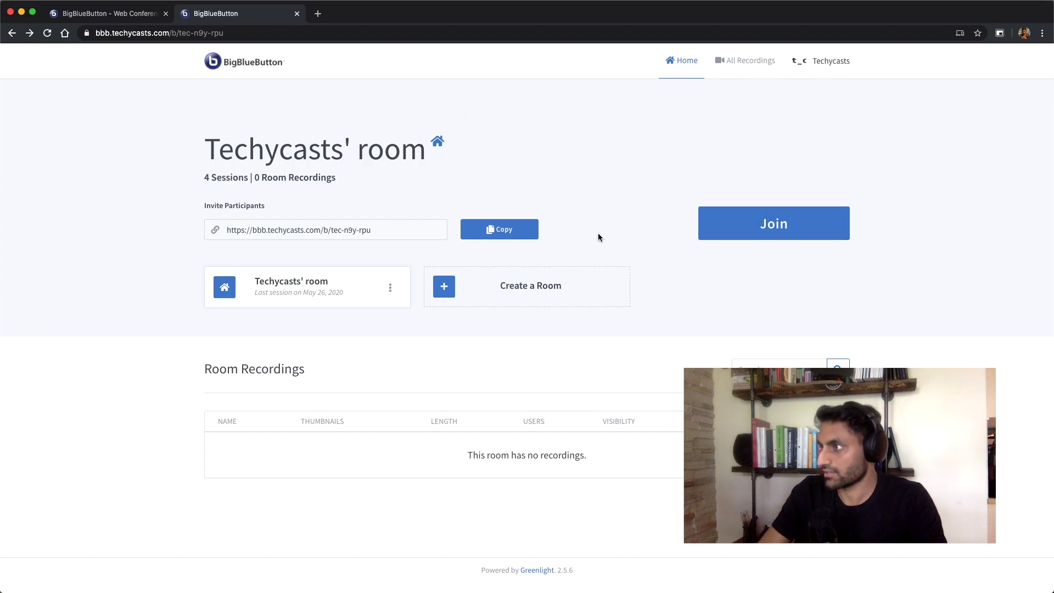
click(789, 228)
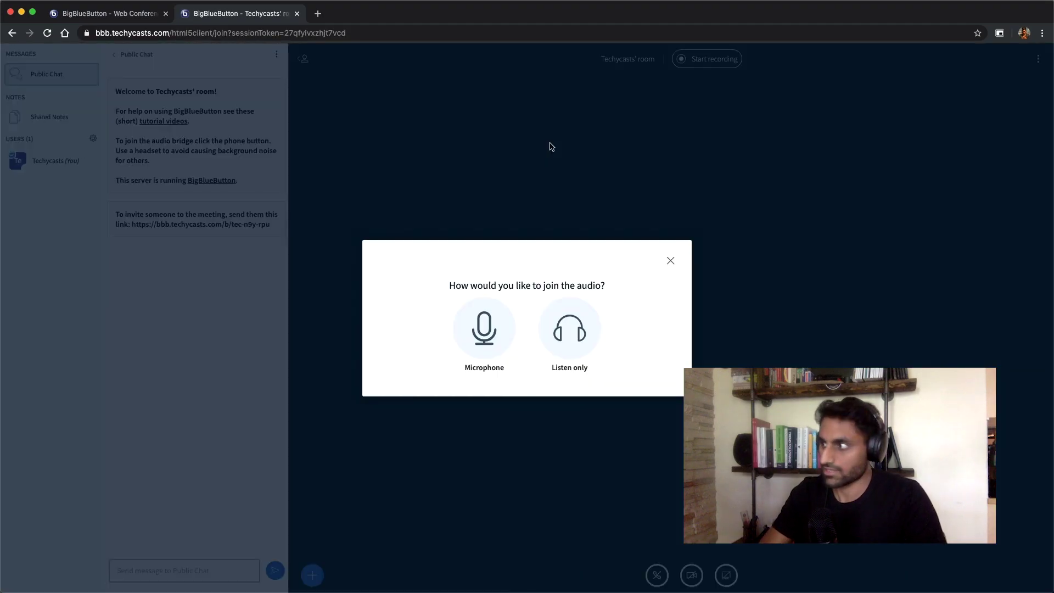
click(498, 330)
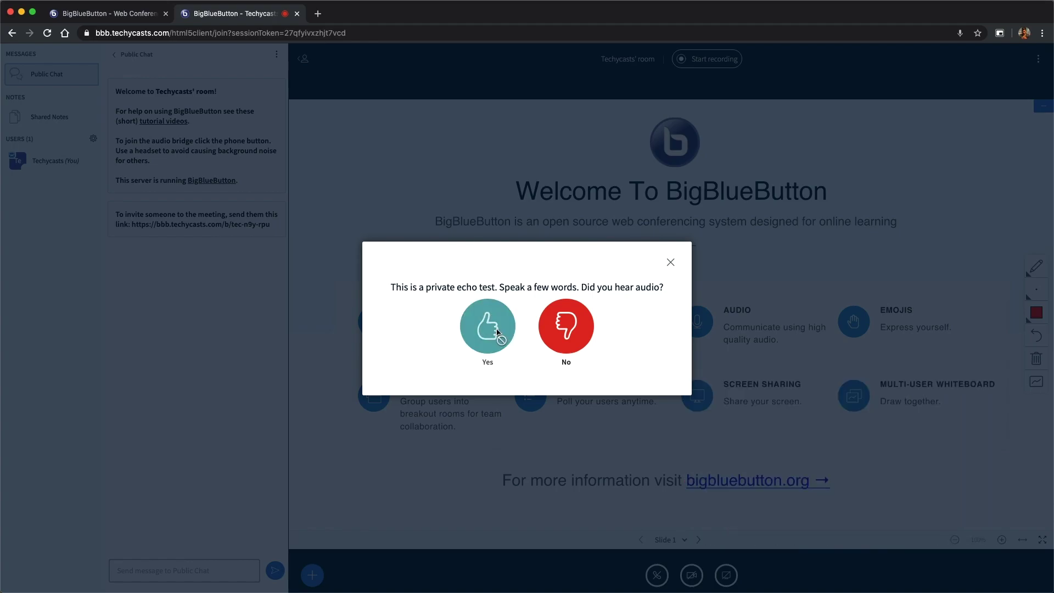
click(498, 334)
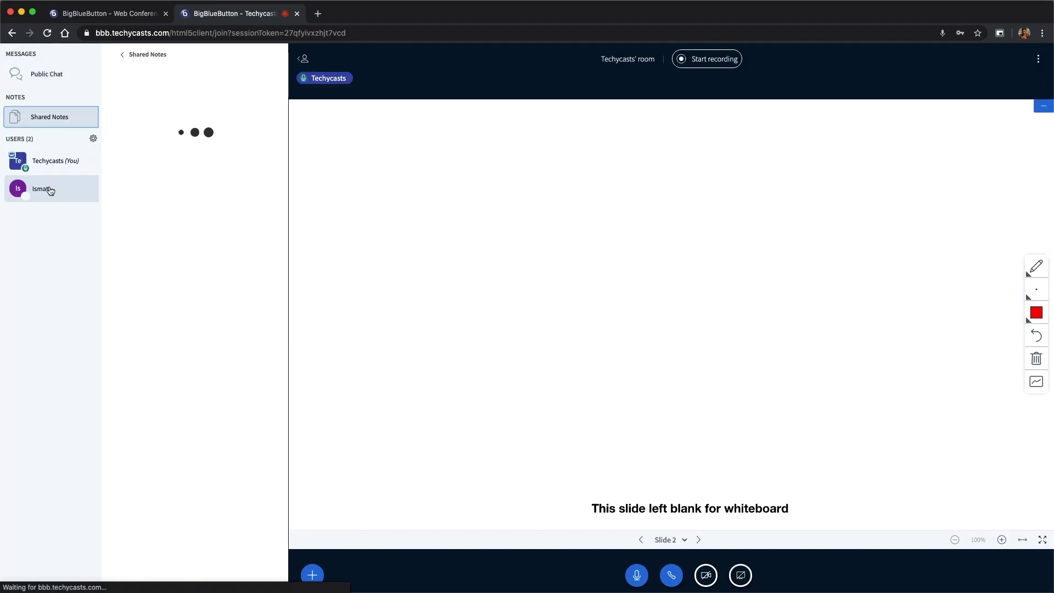
click(50, 188)
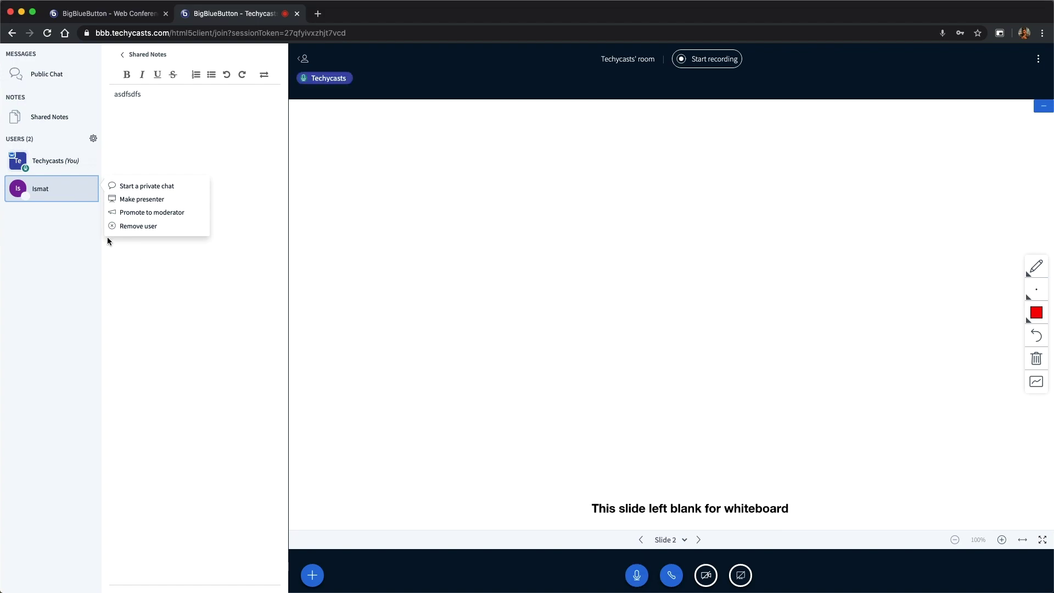
click(165, 213)
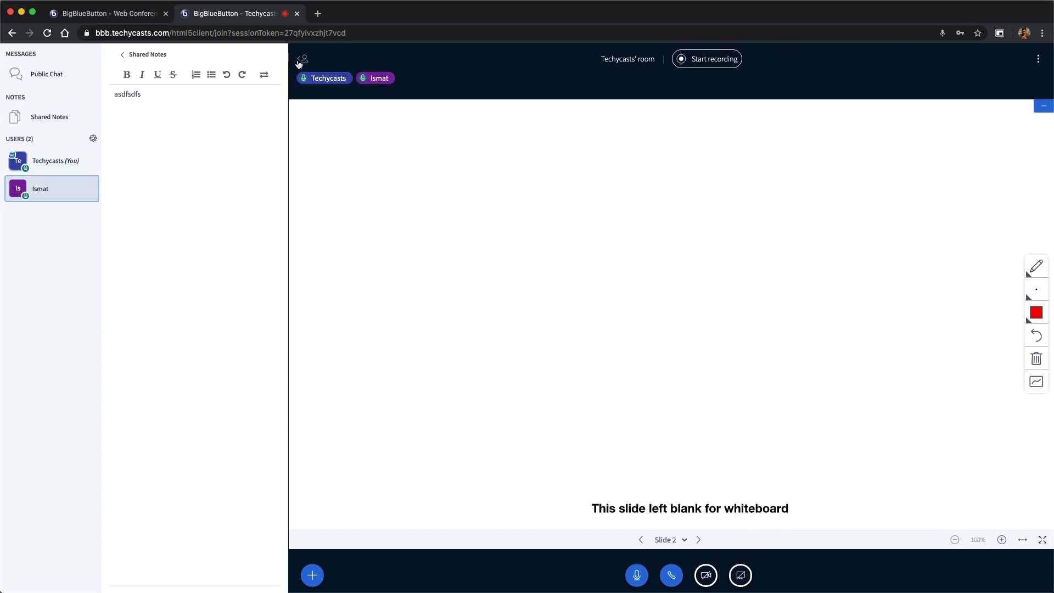
Share your webcam with the meeting and draw a red scribble on the whiteboard
click(706, 575)
click(653, 390)
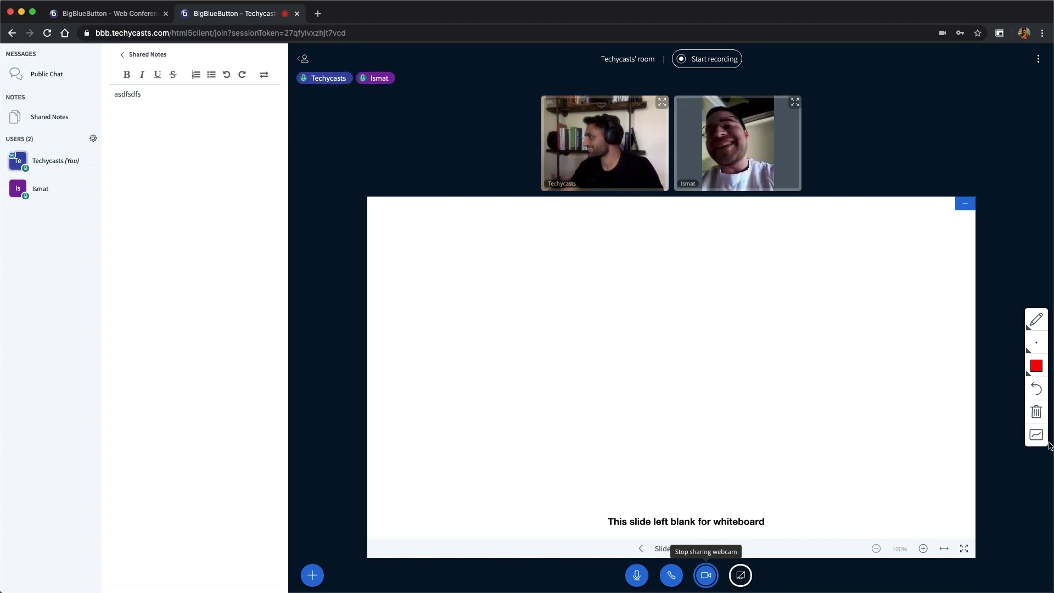
mouse_move(769, 346)
mouse_down()
mouse_move(732, 397)
mouse_move(529, 367)
mouse_move(494, 328)
mouse_up()
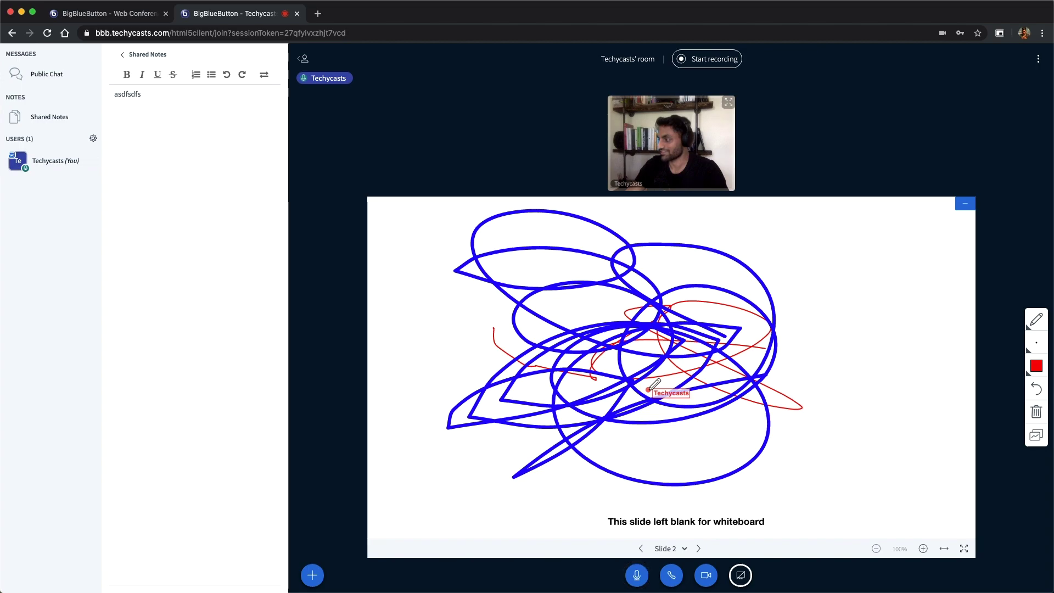
Open the meeting actions (+) menu
click(313, 582)
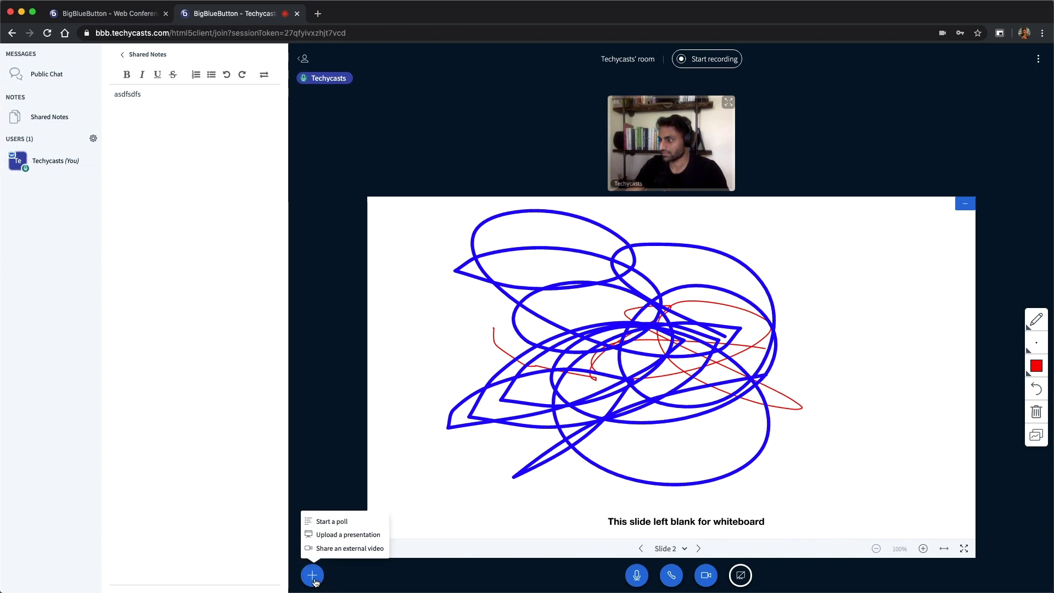
Open the poll options, then paste a YouTube link into the Share an external video dialog
click(329, 521)
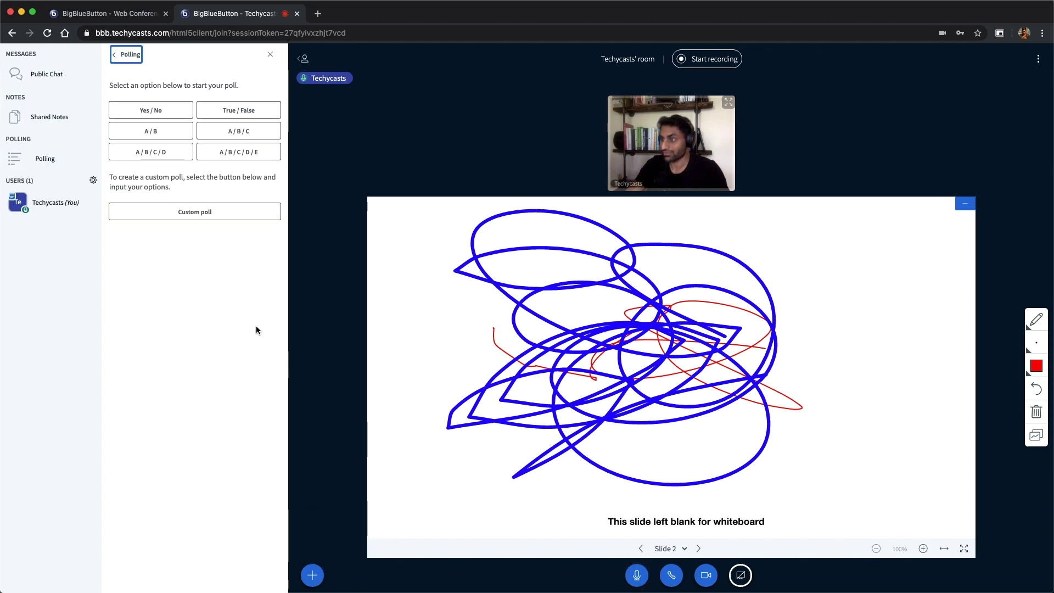
click(312, 575)
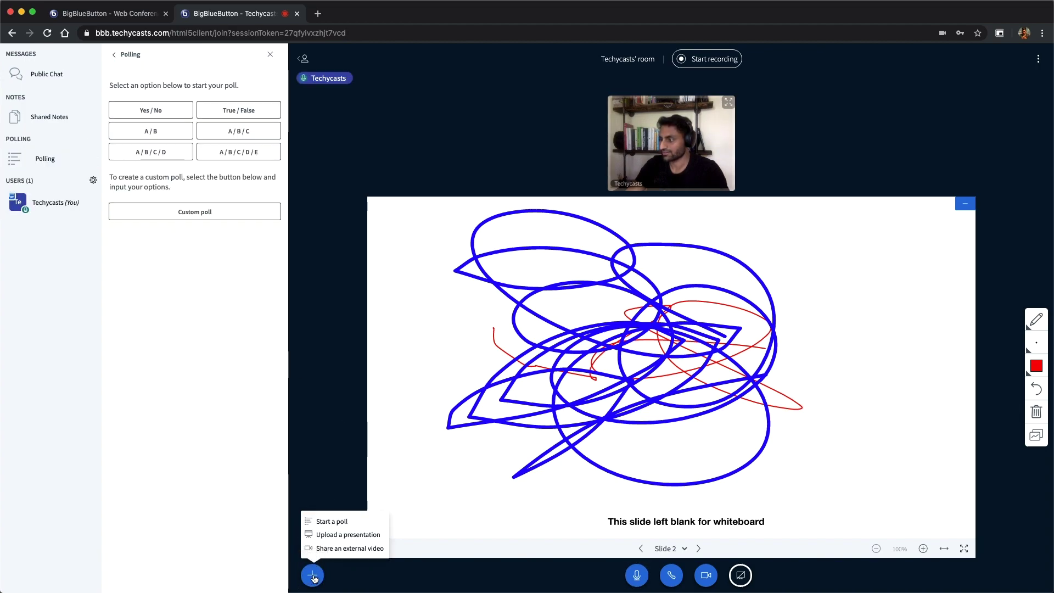
click(348, 549)
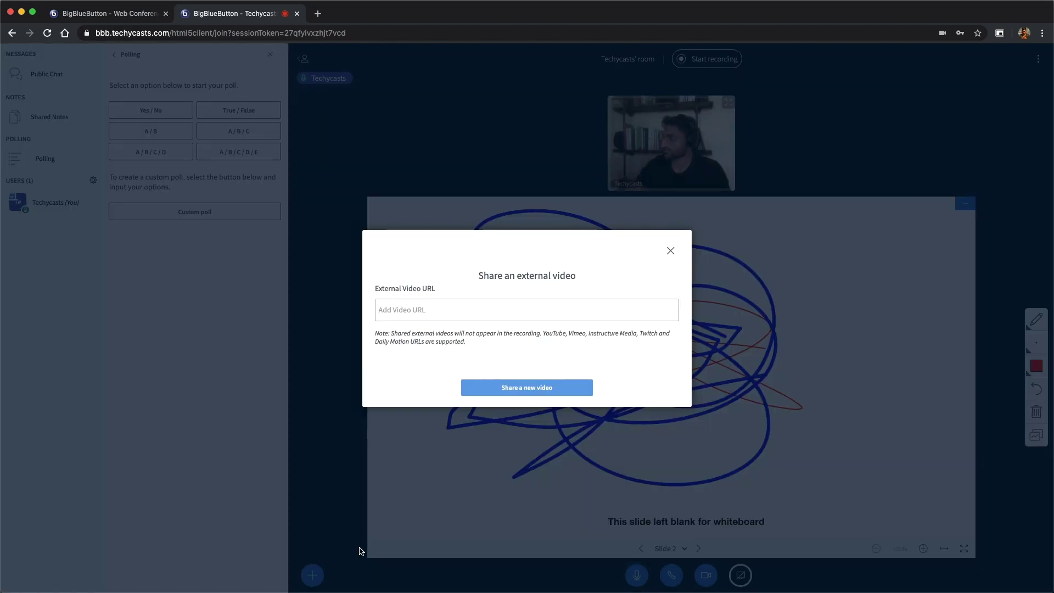
click(413, 305)
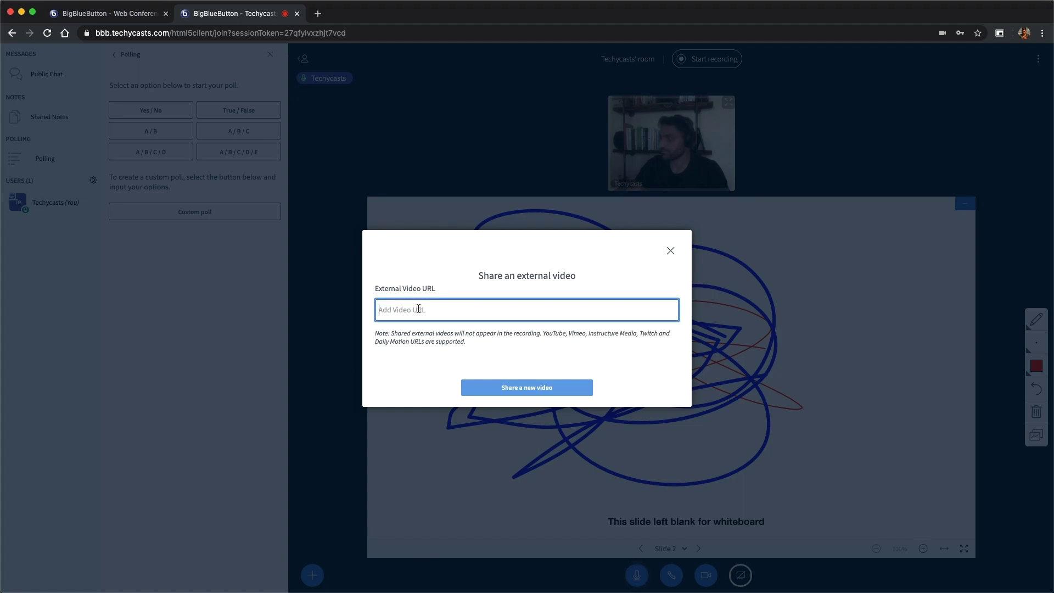
key(super+Tab)
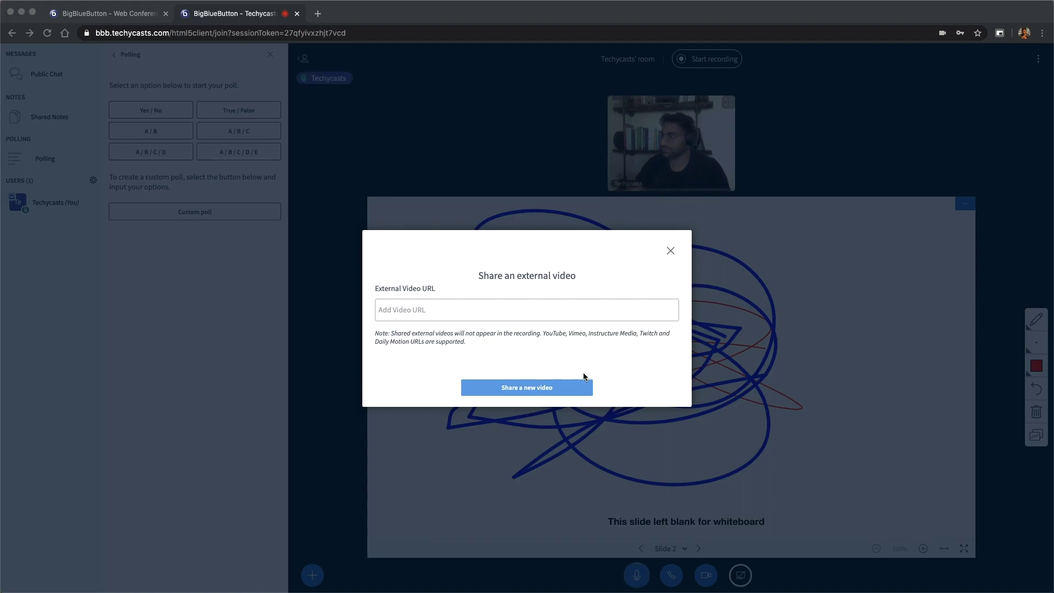
click(517, 309)
key(super+v)
Share the YouTube video, mute it, jump to 35:32 and pause, then start screen sharing
click(554, 389)
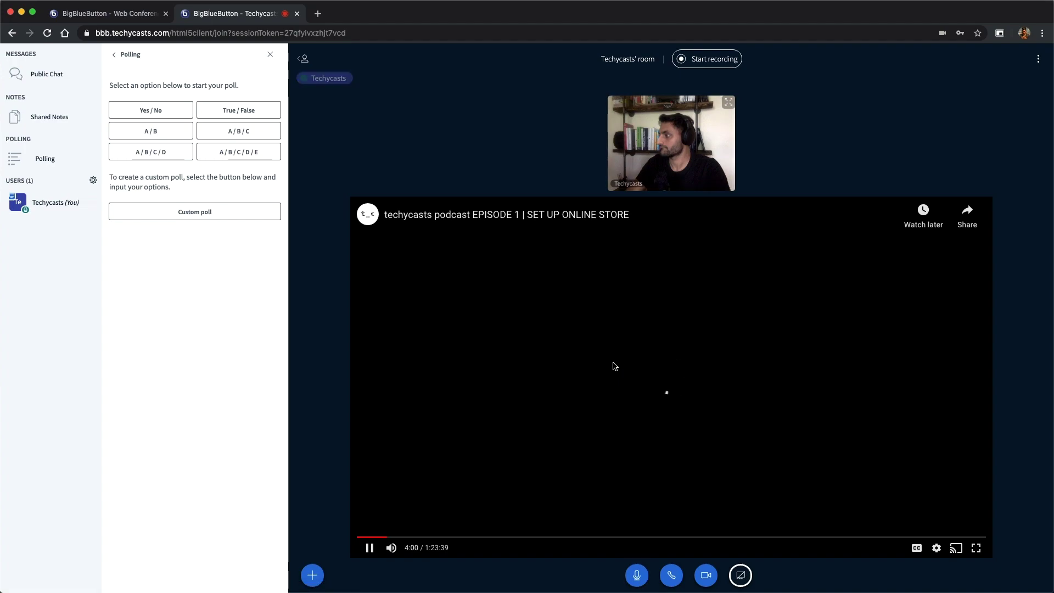
click(391, 547)
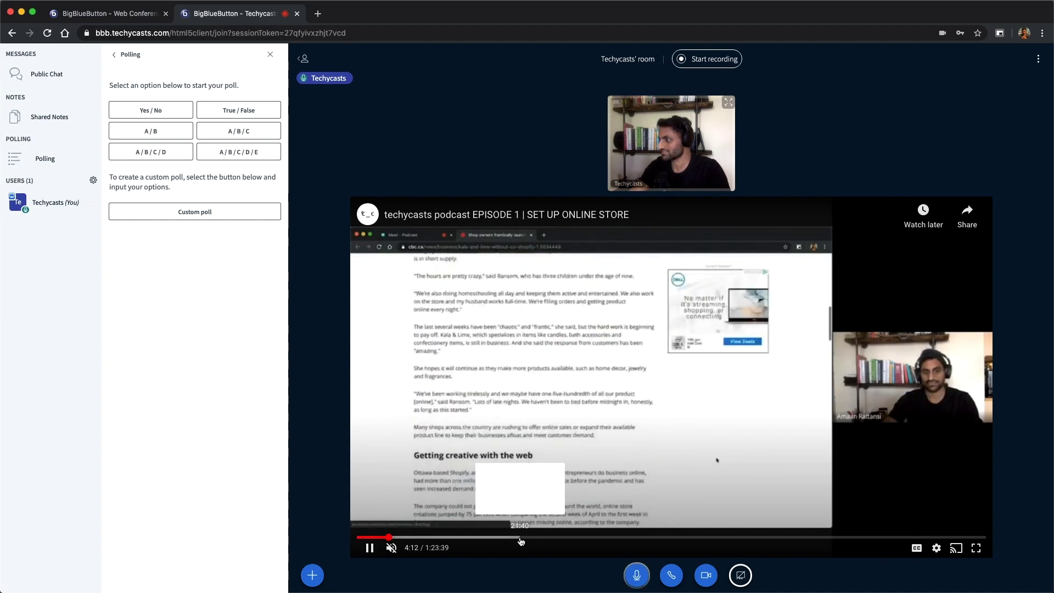
click(624, 538)
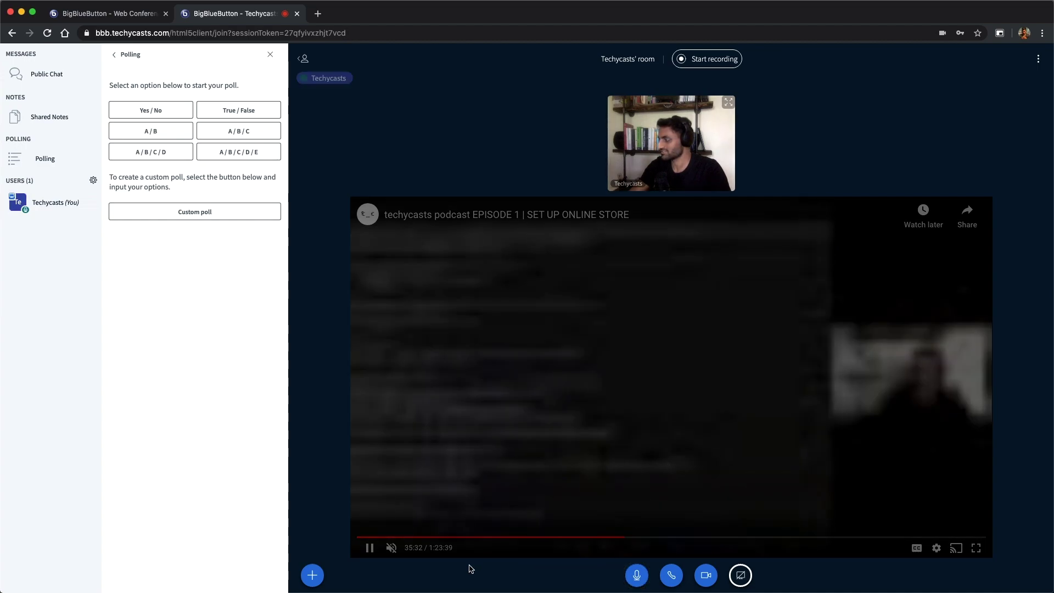
click(367, 549)
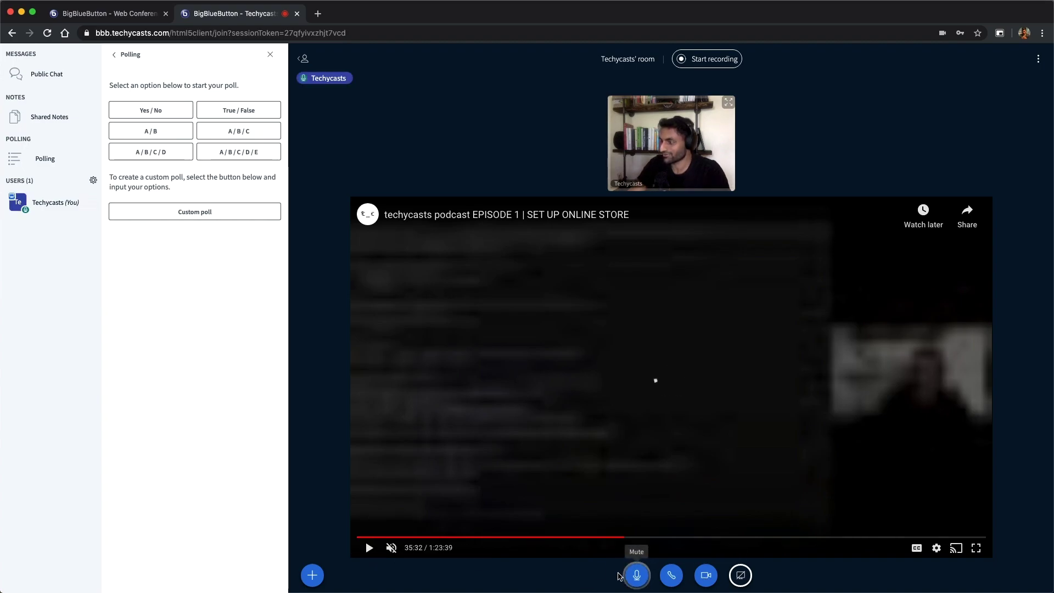
click(739, 574)
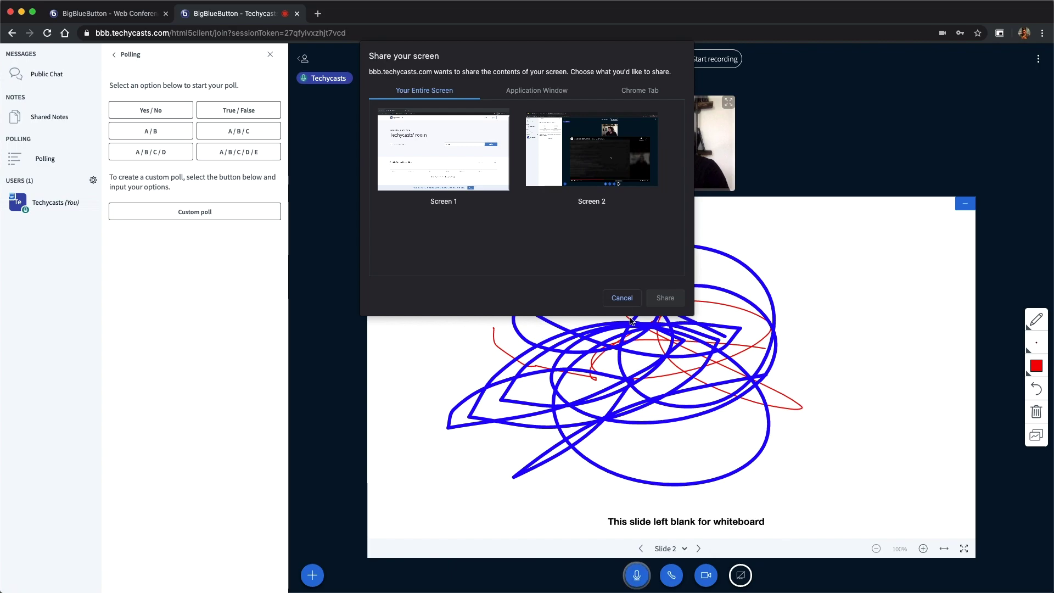
In the screen-share picker's Chrome Tab list, select the bigbluebutton.org tab
click(638, 91)
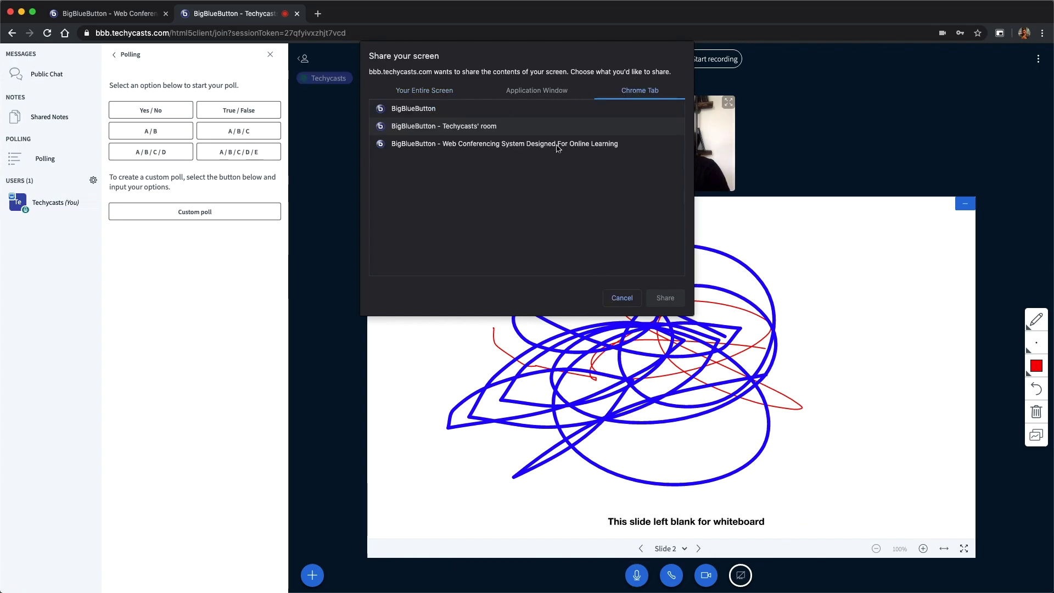
click(443, 126)
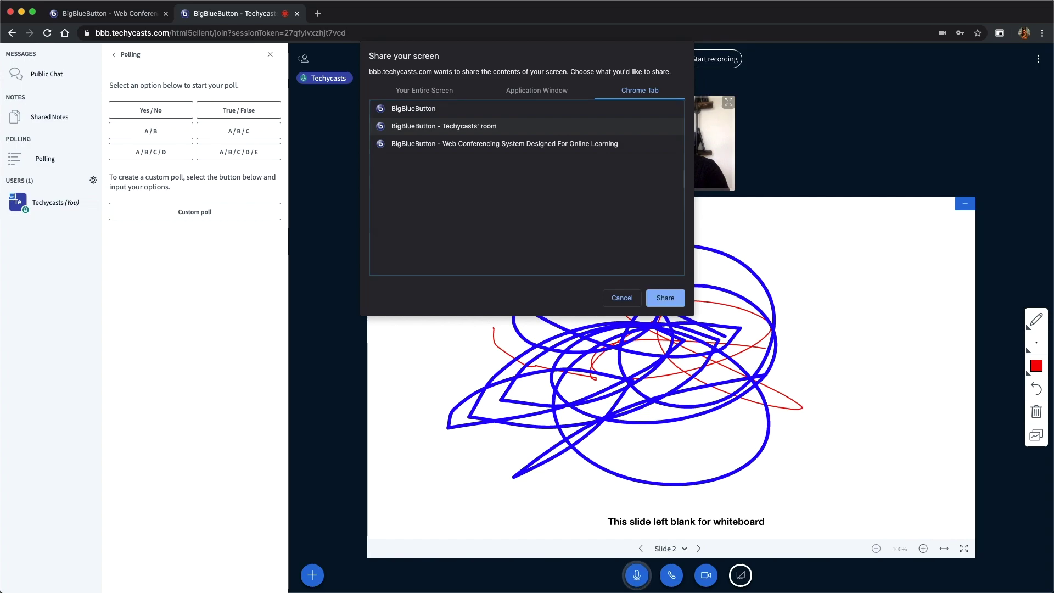
click(439, 112)
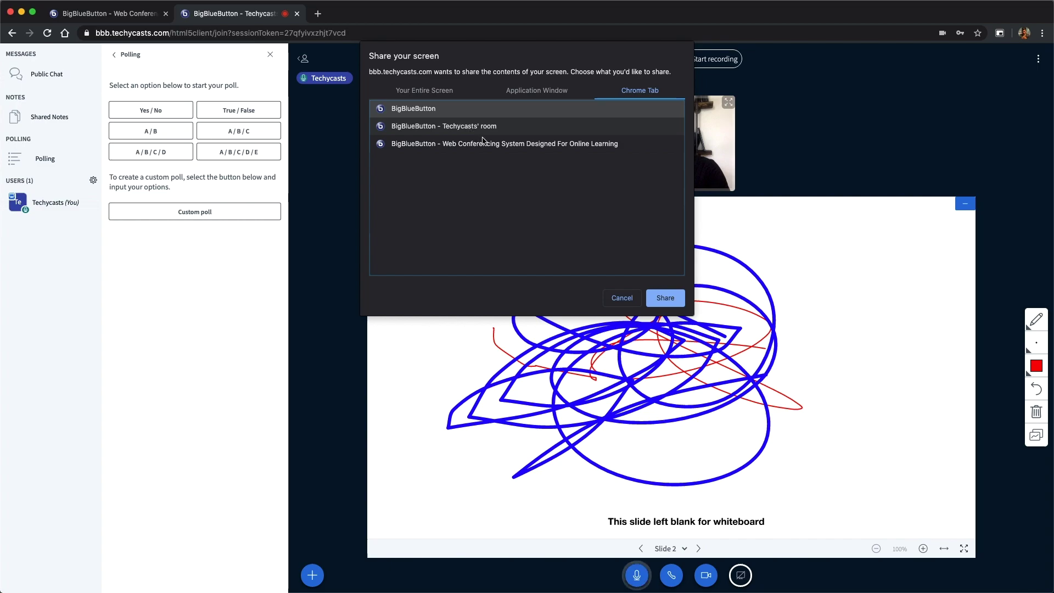
click(483, 143)
Share the selected bigbluebutton.org tab and return to the meeting tab
click(666, 297)
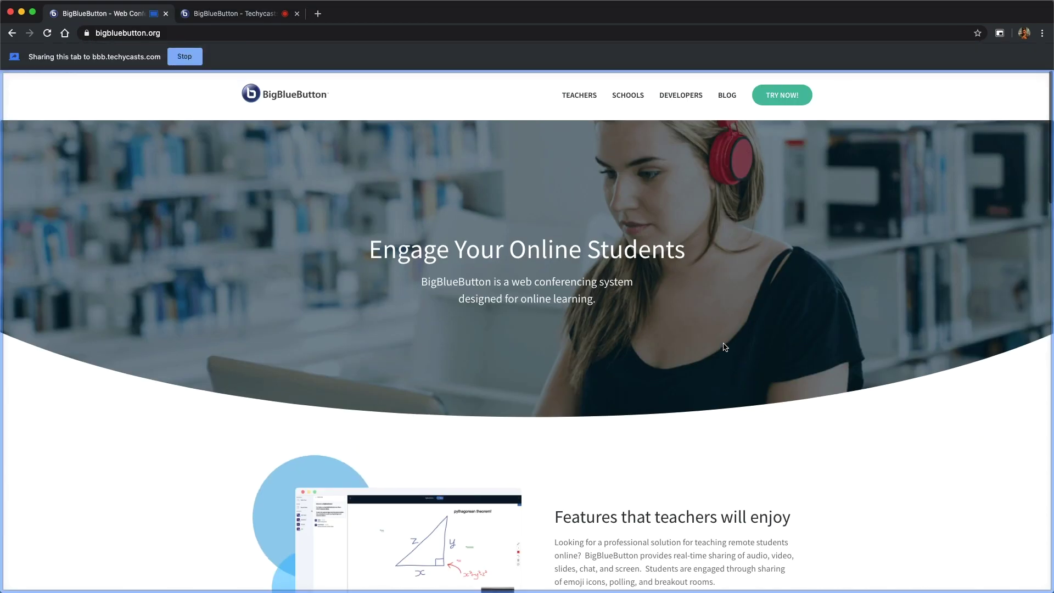
click(233, 16)
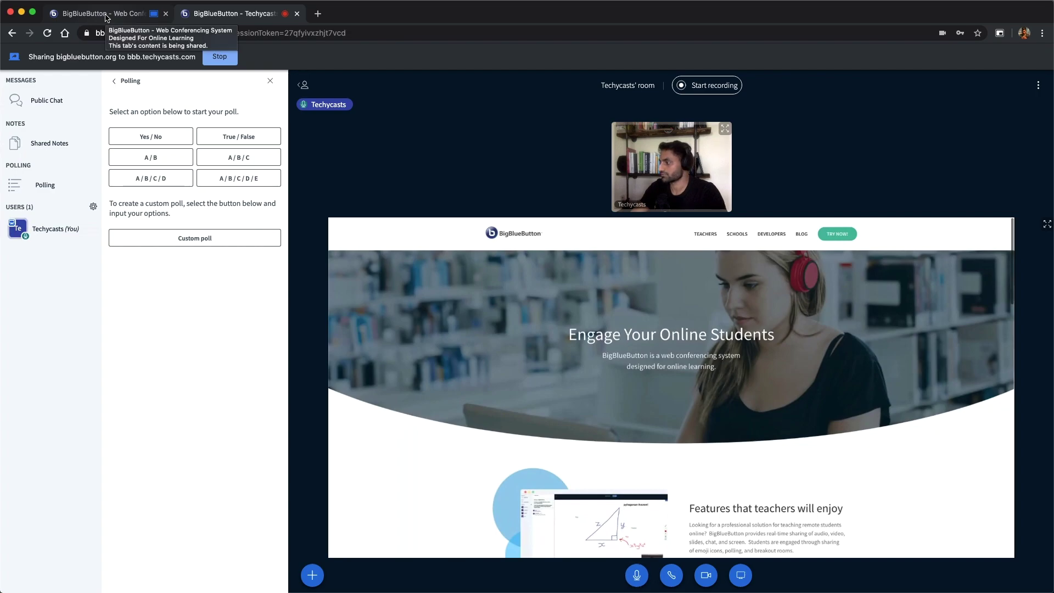
Stop the screenshare and view the install docs' minimum server requirements
click(739, 575)
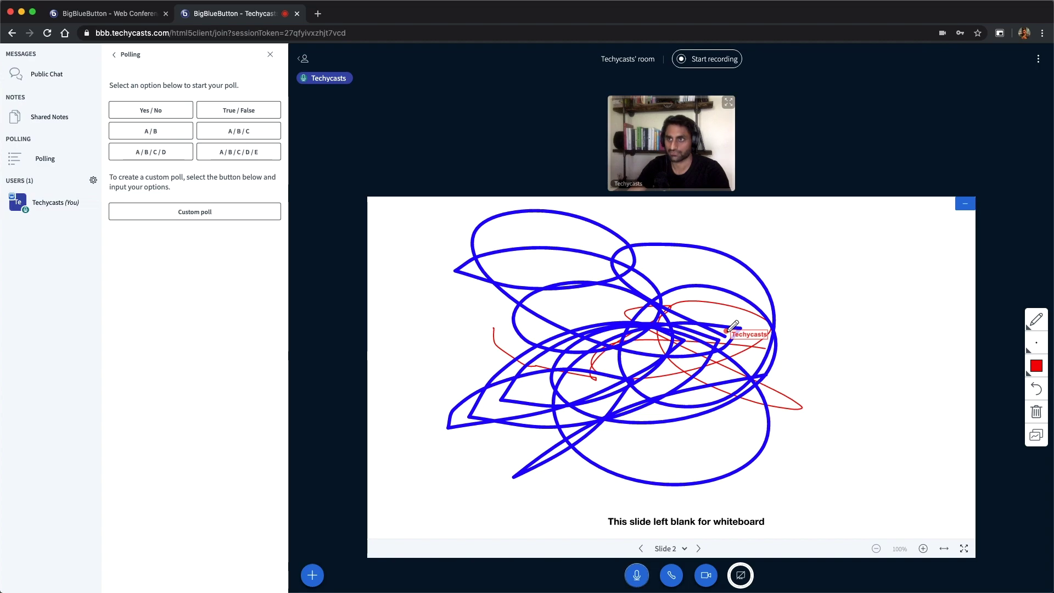
scroll(733, 328, up, 5)
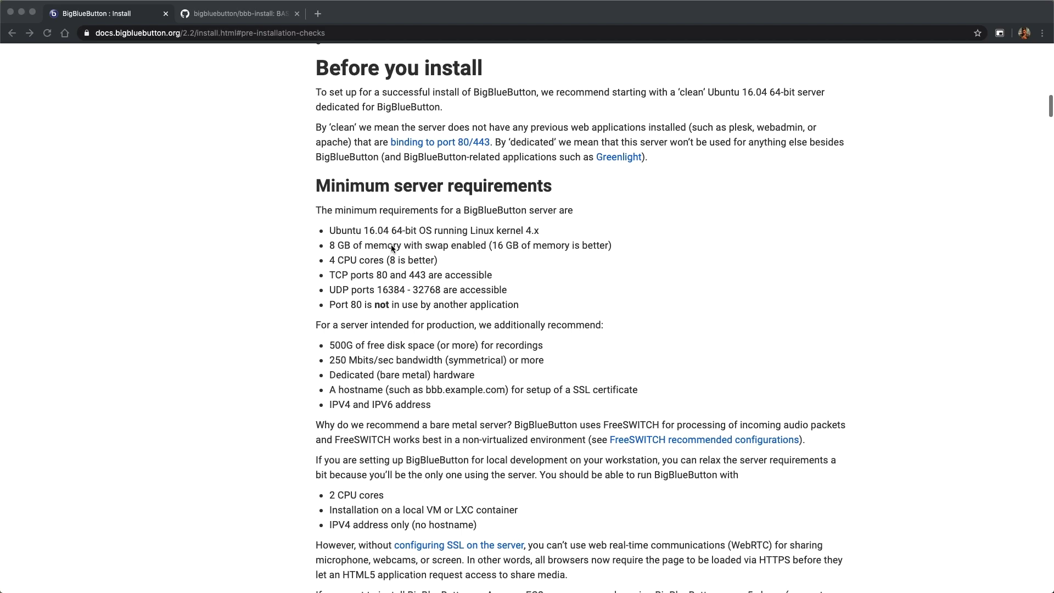
Highlight the Ubuntu 16.04, TCP/UDP port and SSL hostname requirements, then switch to the bbb-install tab
drag(329, 230, 389, 230)
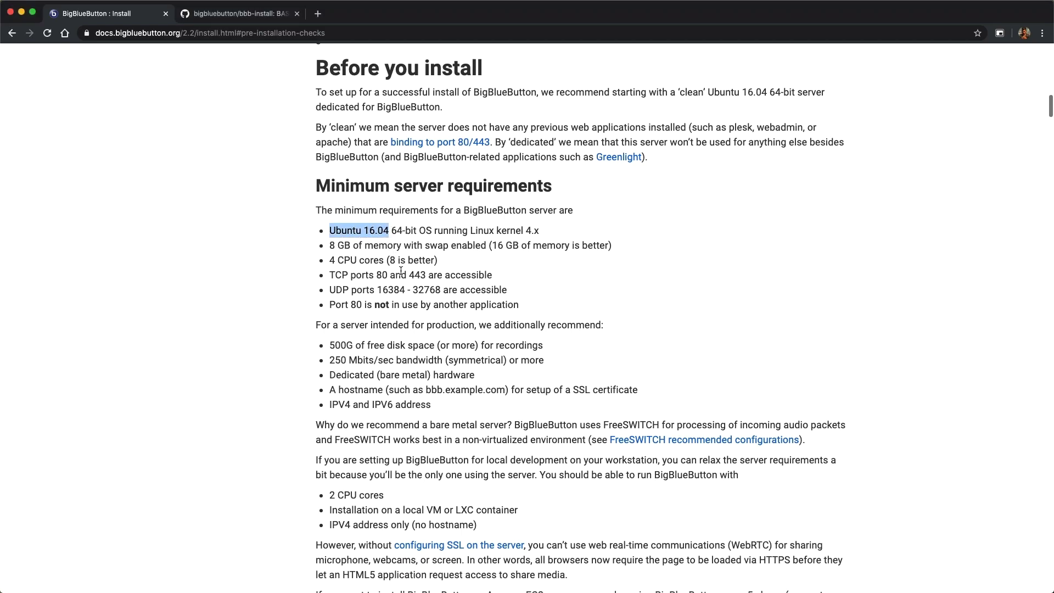
drag(330, 275, 487, 304)
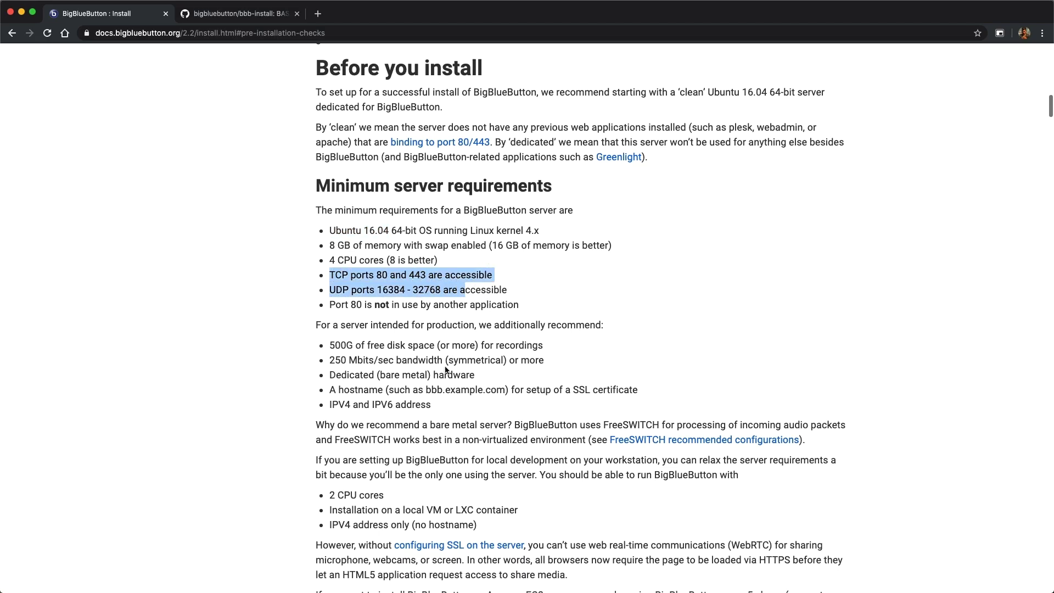
drag(331, 389, 520, 389)
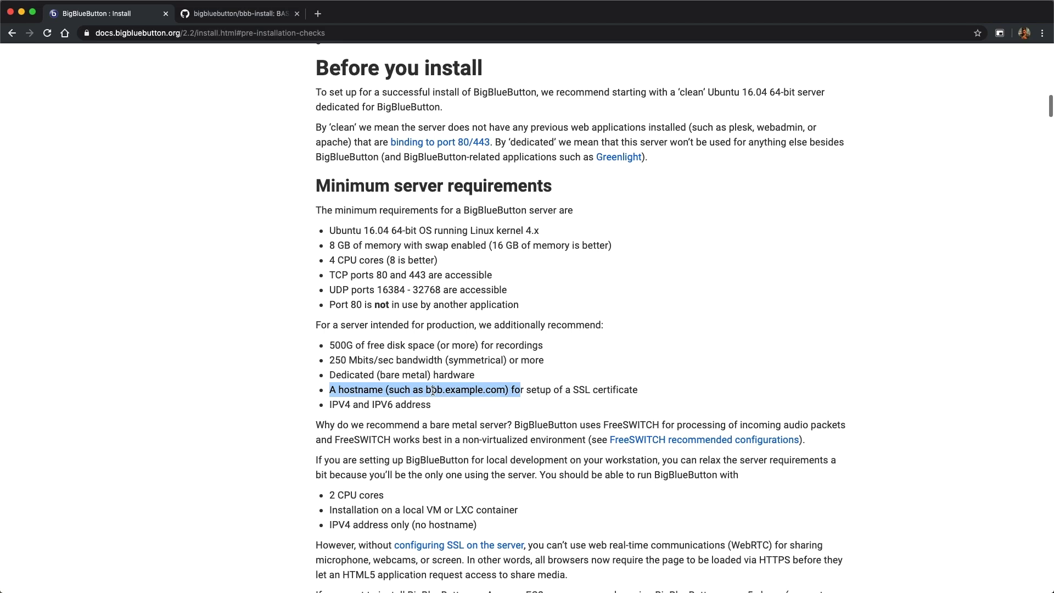
click(544, 390)
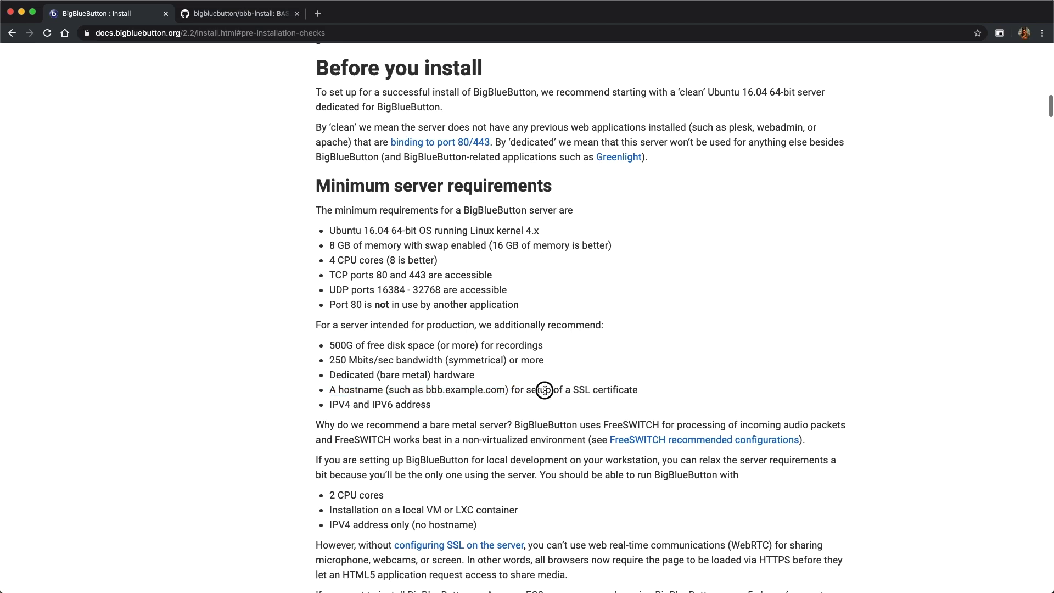
click(231, 15)
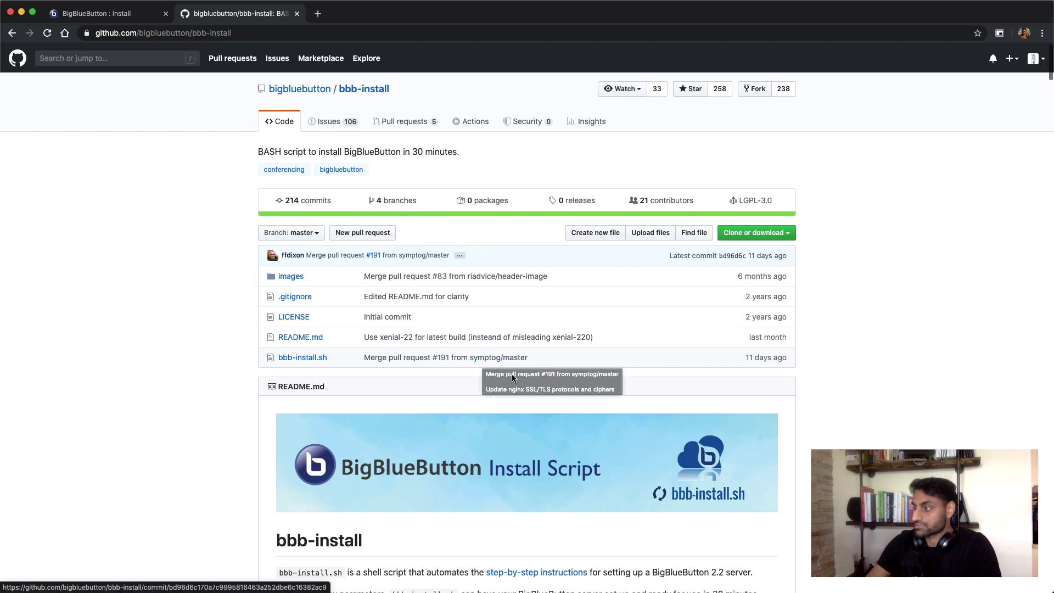
Scroll the bbb-install README down and highlight the full wget install command
scroll(551, 389, down, 2)
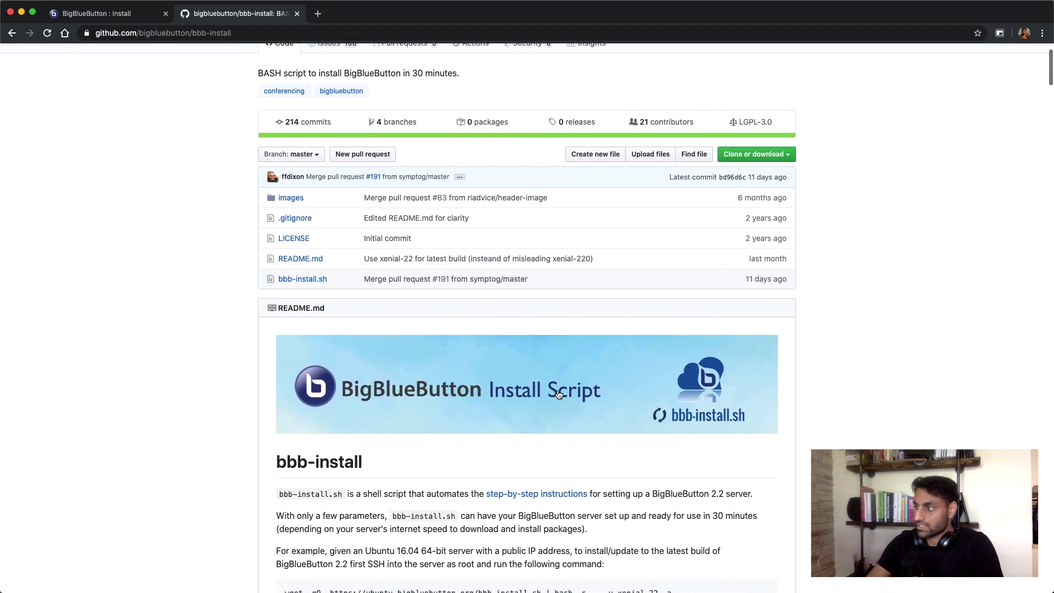
scroll(469, 428, down, 5)
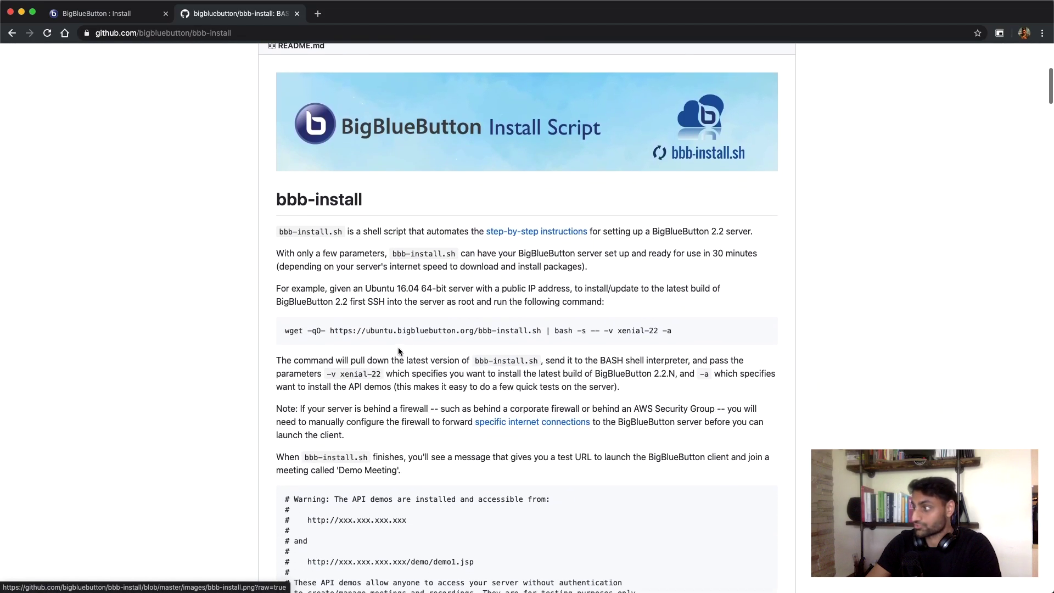
drag(288, 336, 691, 333)
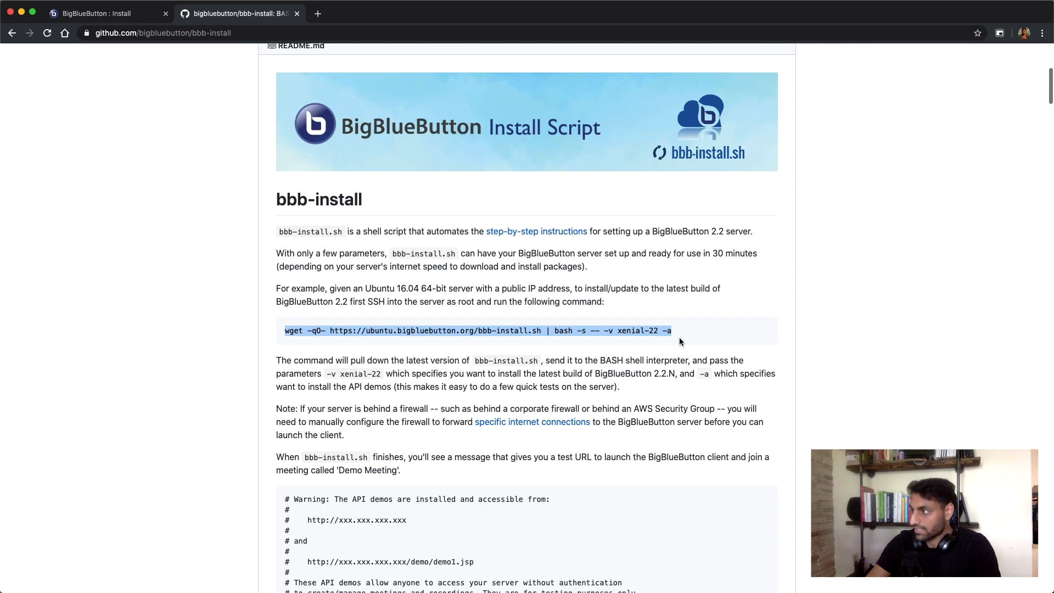
Scroll to the Command options section and highlight the wget part of the help command
scroll(489, 356, down, 3)
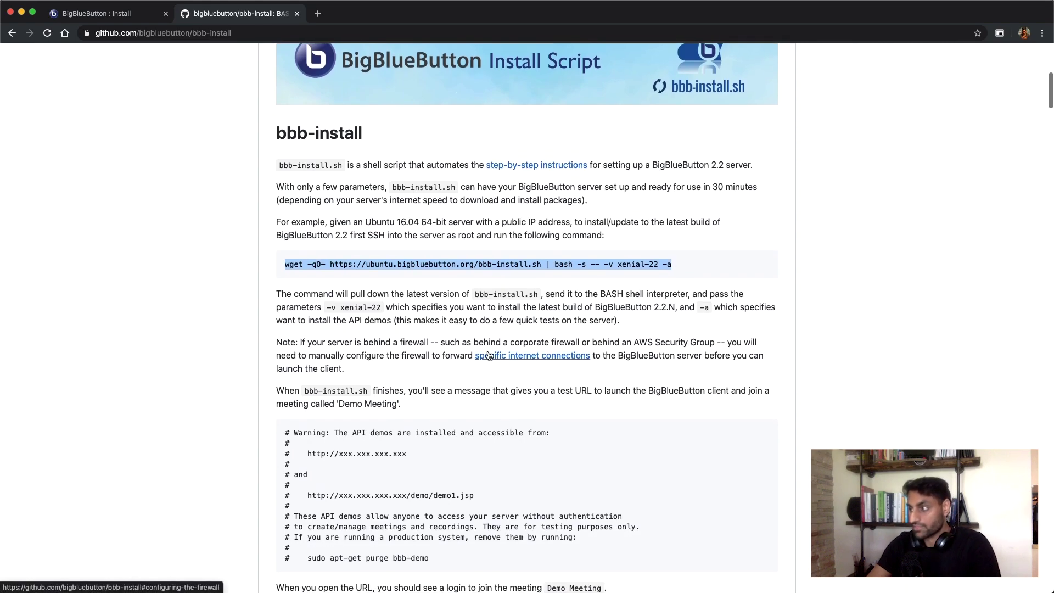
scroll(400, 357, down, 20)
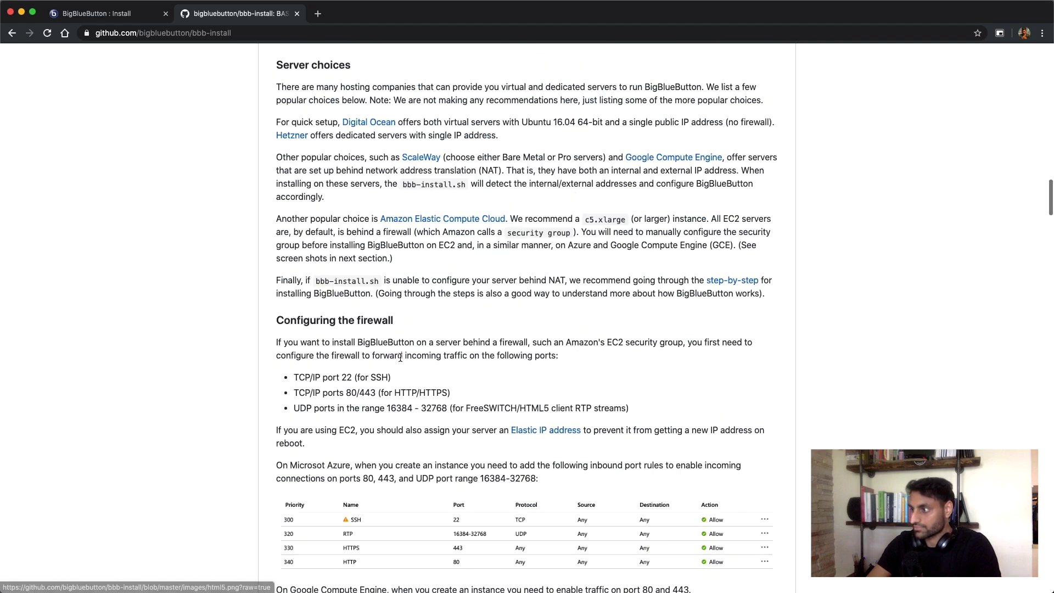
scroll(400, 357, down, 15)
scroll(393, 364, up, 1)
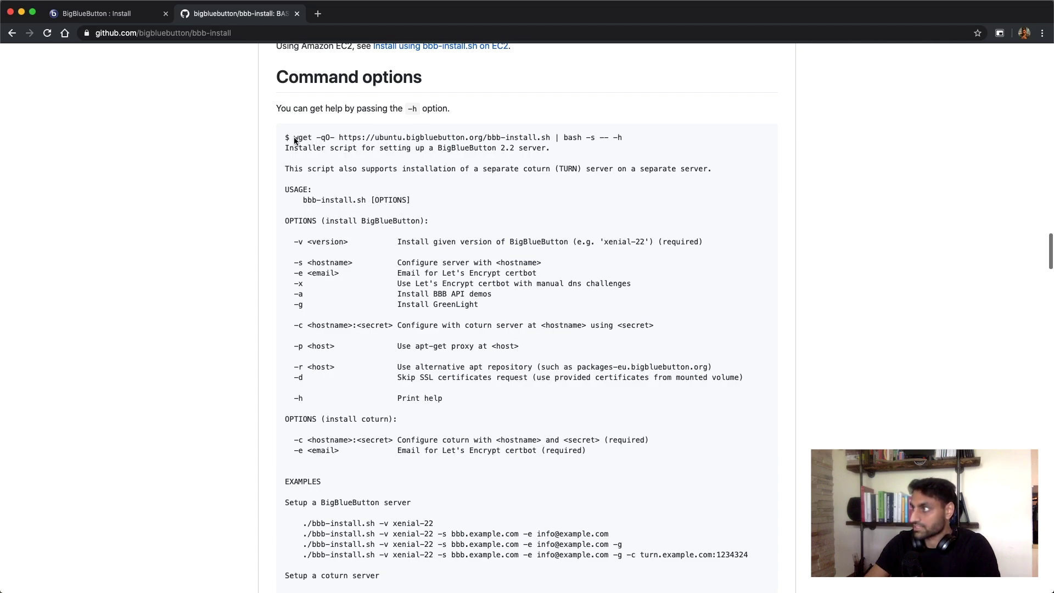
drag(295, 140, 608, 139)
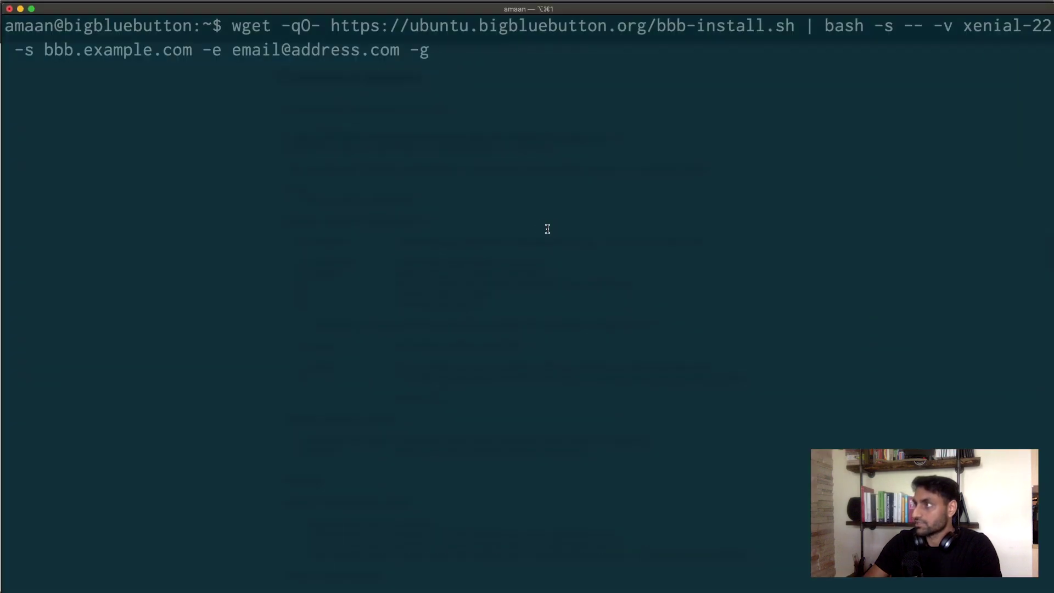
Show the bbb-install command with -v xenial-22, -s bbb.example.com, an e-mail and -g, then return to the README
click(334, 27)
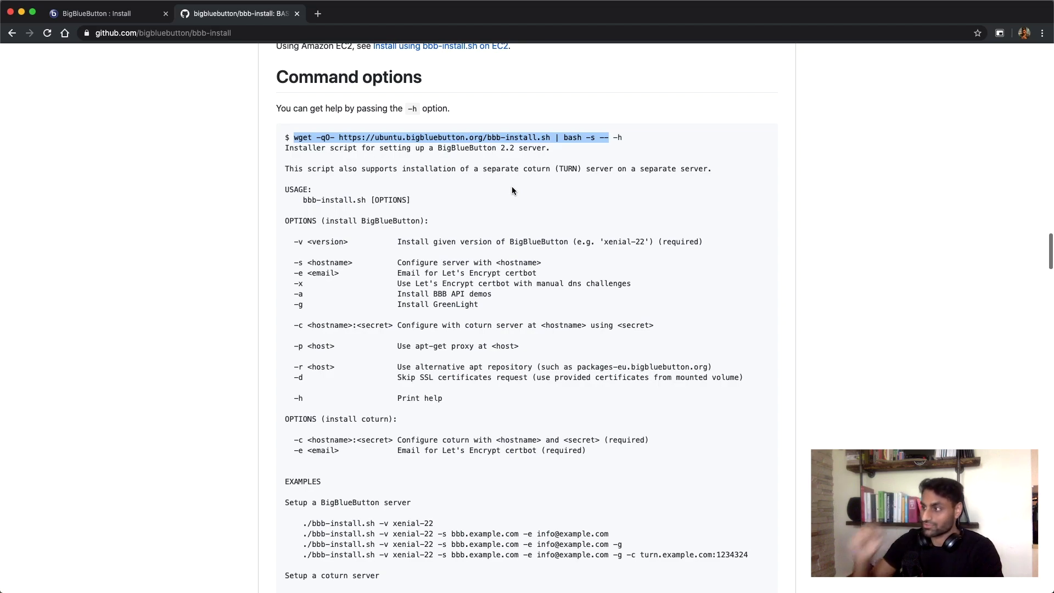
scroll(674, 242, up, 20)
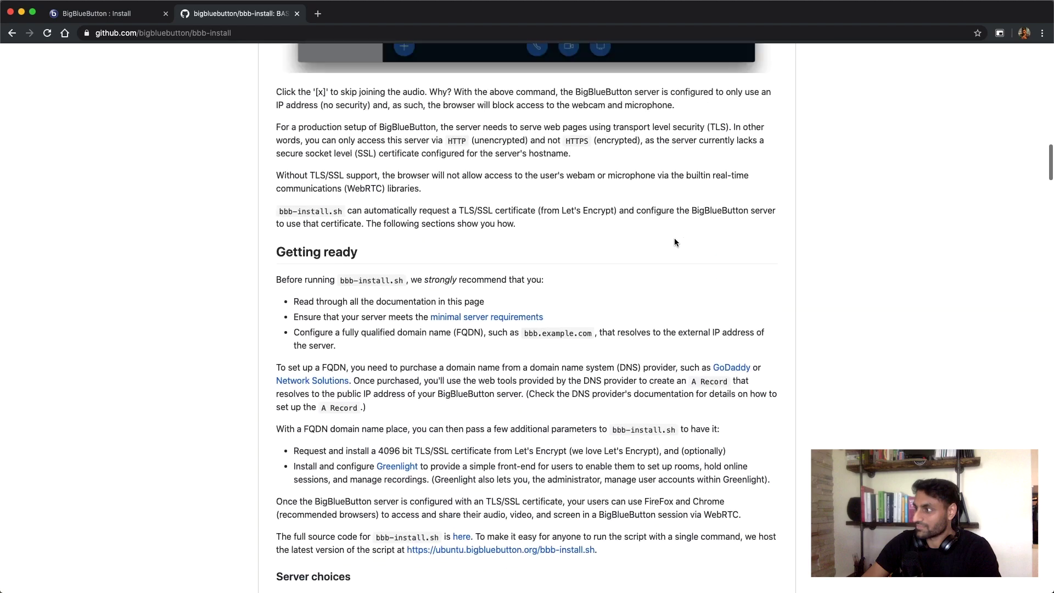
scroll(675, 243, up, 20)
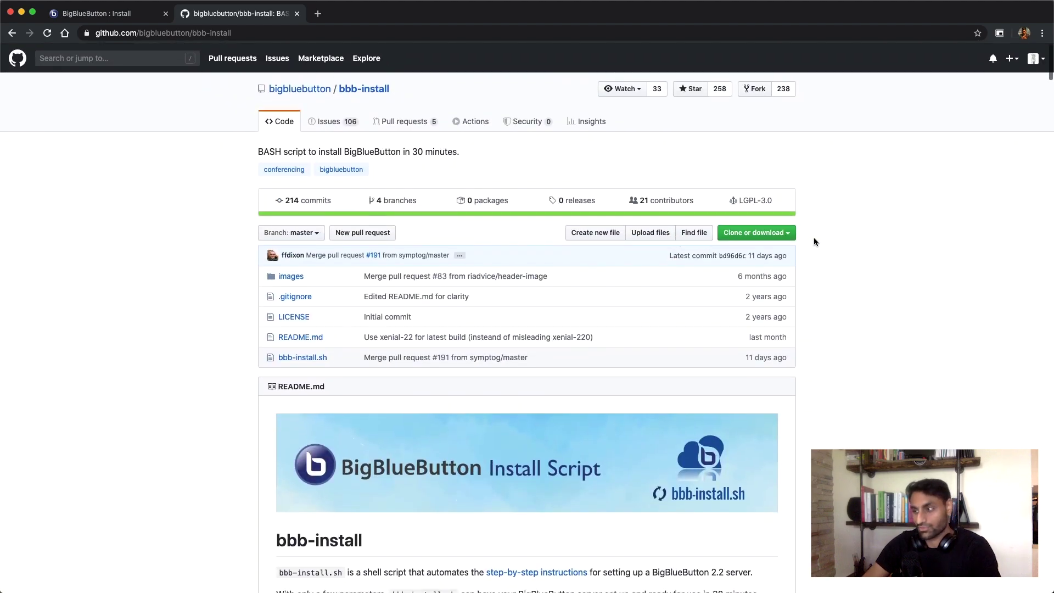
scroll(840, 263, down, 10)
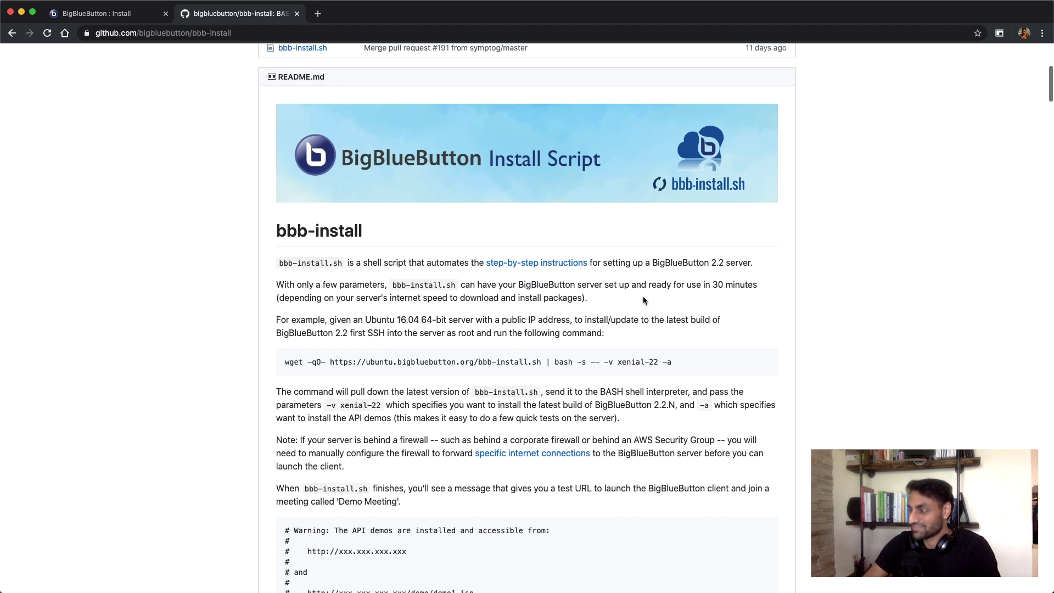
scroll(644, 297, up, 6)
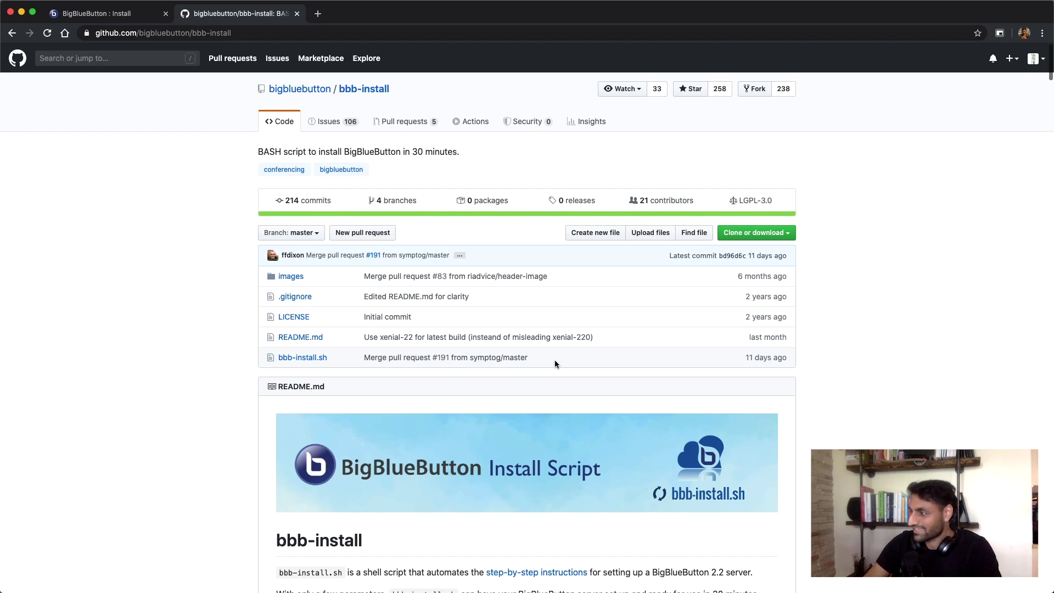
scroll(598, 361, down, 10)
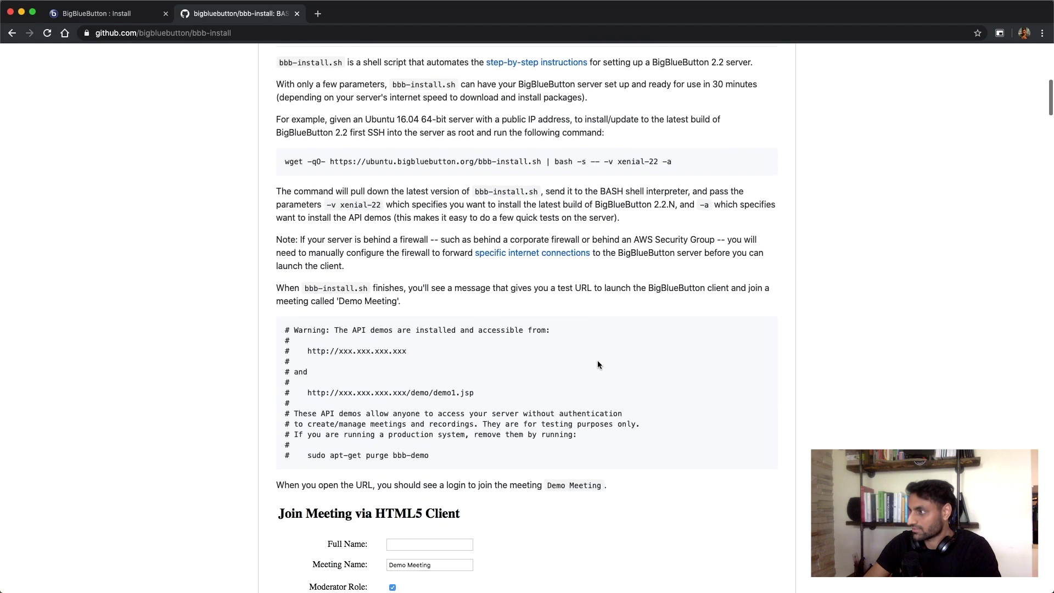
scroll(598, 362, down, 15)
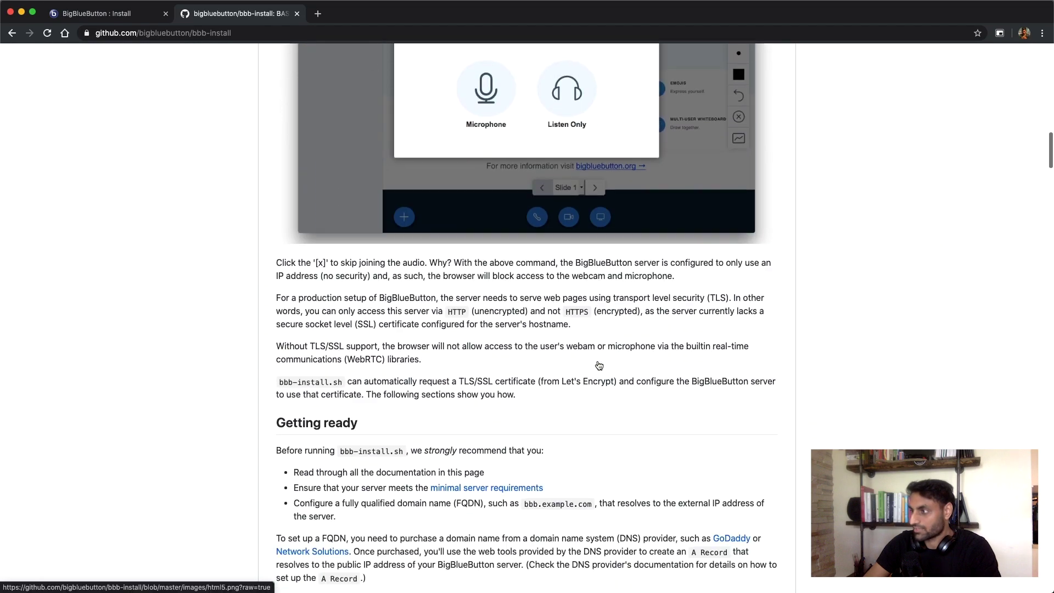
scroll(599, 365, down, 4)
scroll(600, 364, down, 10)
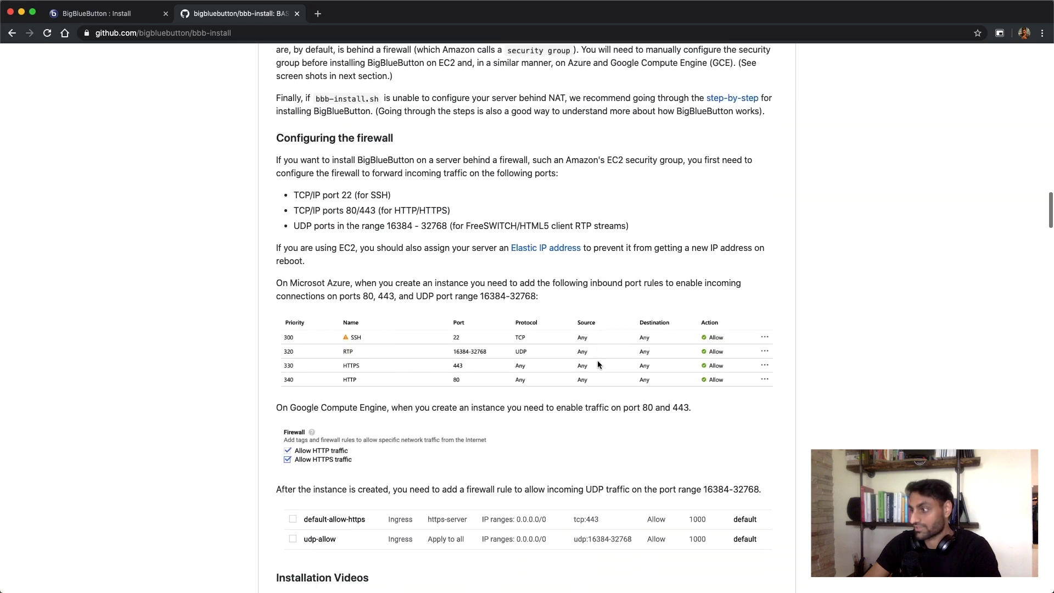
scroll(598, 364, down, 5)
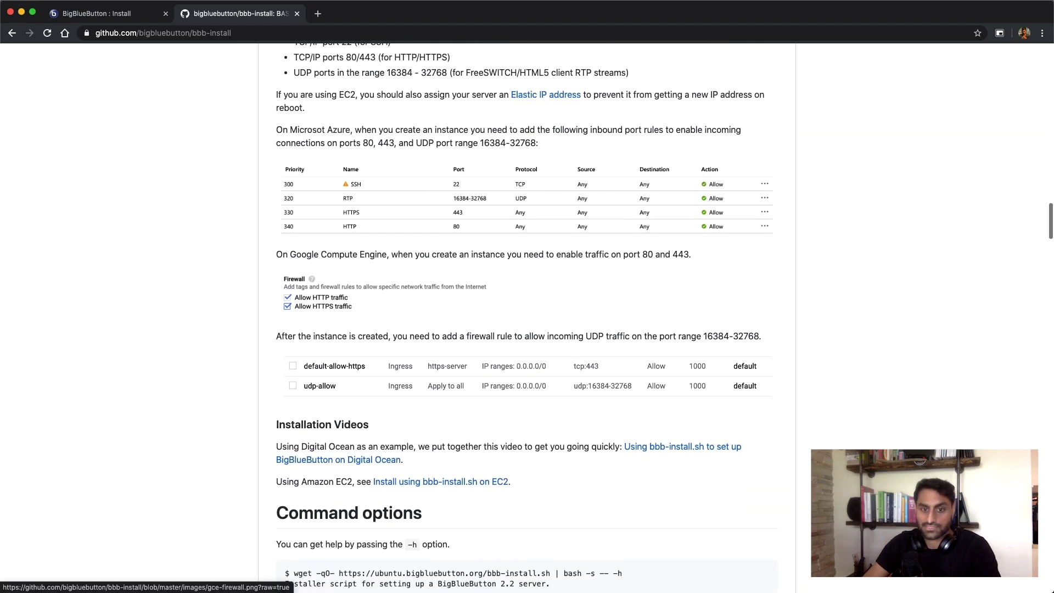